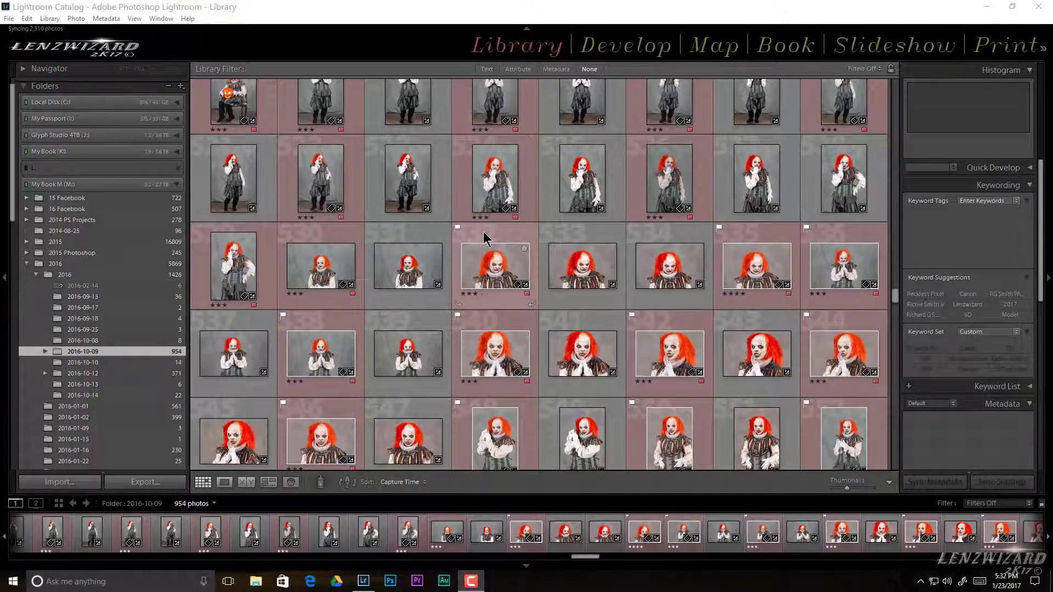
Select the eleven white-flagged clown portraits between photos 532 and 552 in the grid
click(485, 238)
ctrl+click(788, 235)
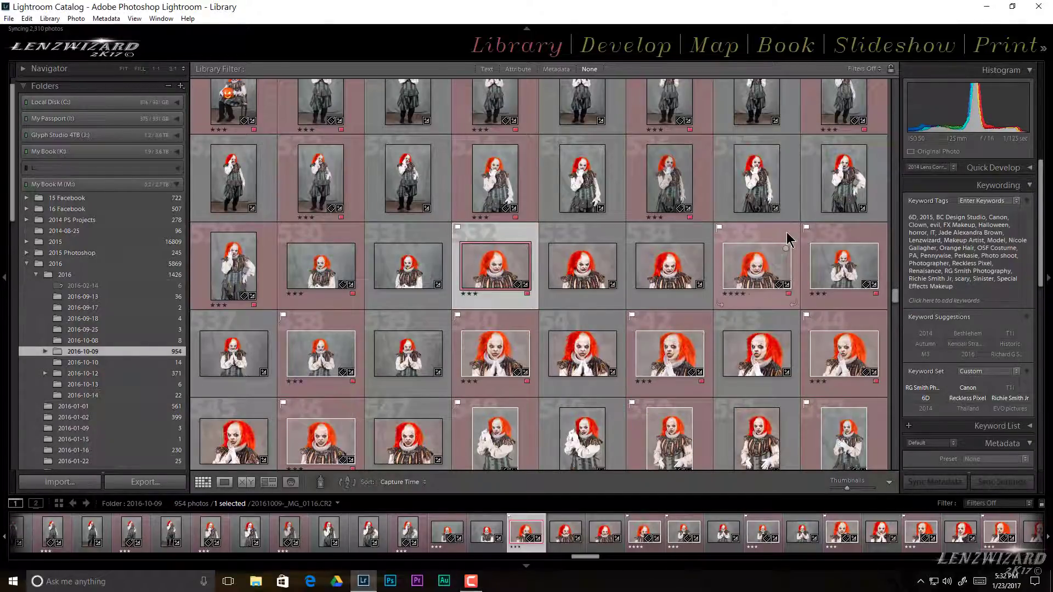
ctrl+click(825, 243)
ctrl+click(514, 328)
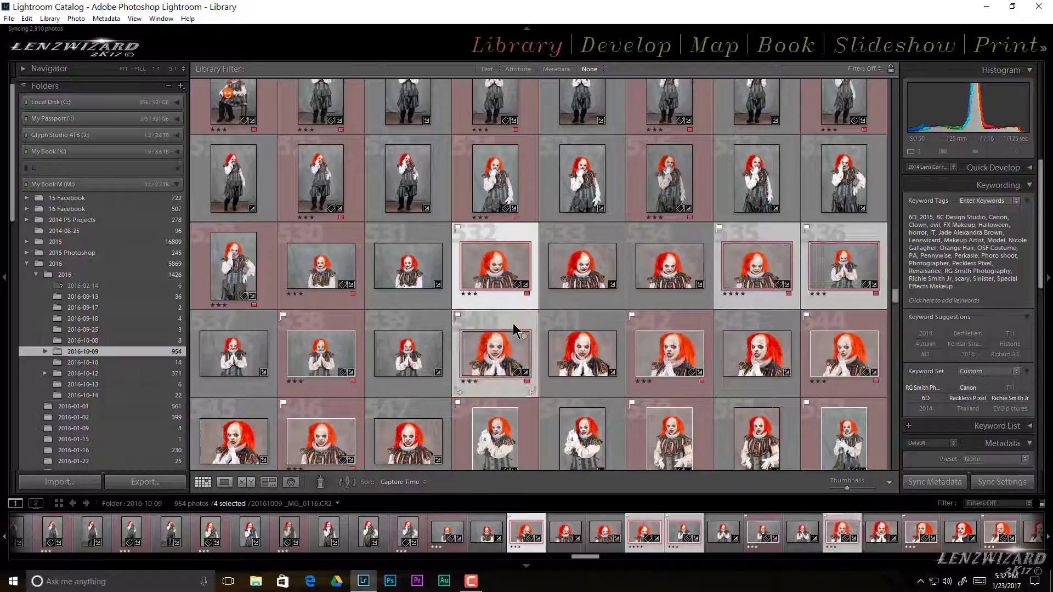
ctrl+click(316, 329)
ctrl+click(685, 329)
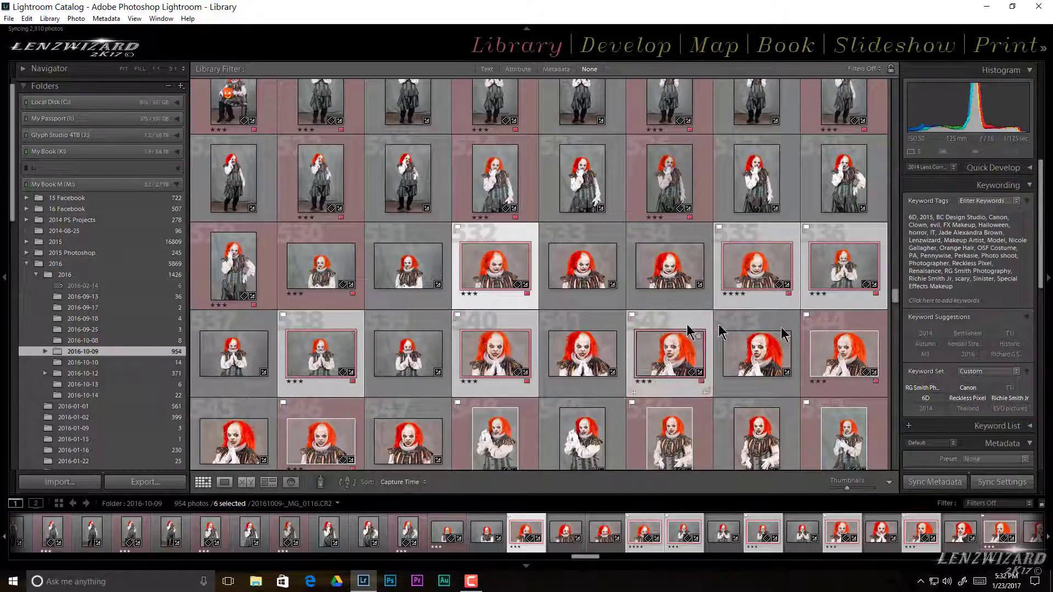
ctrl+click(839, 329)
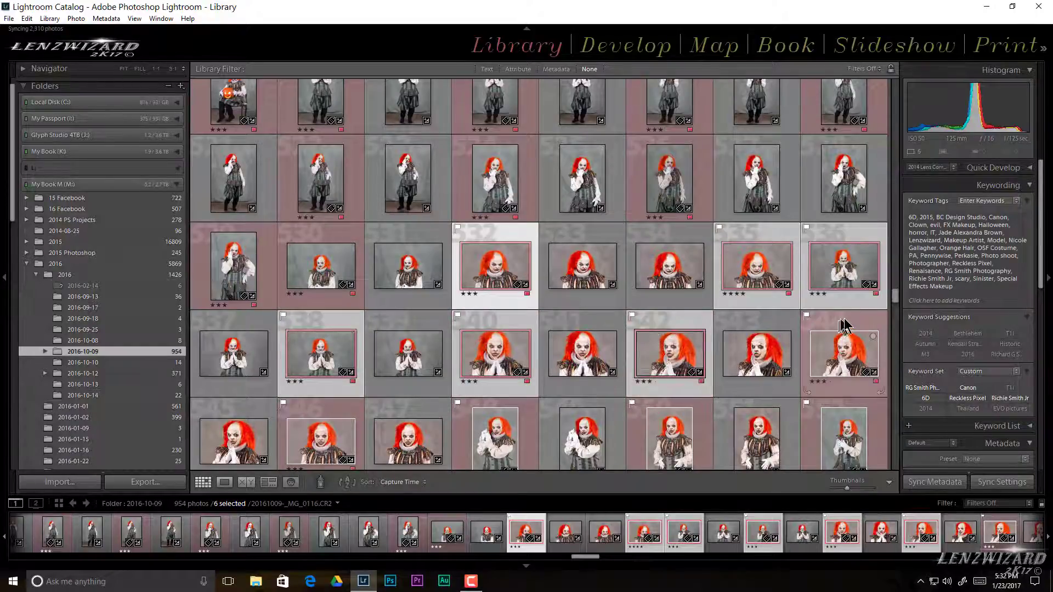
ctrl+click(706, 418)
ctrl+click(535, 429)
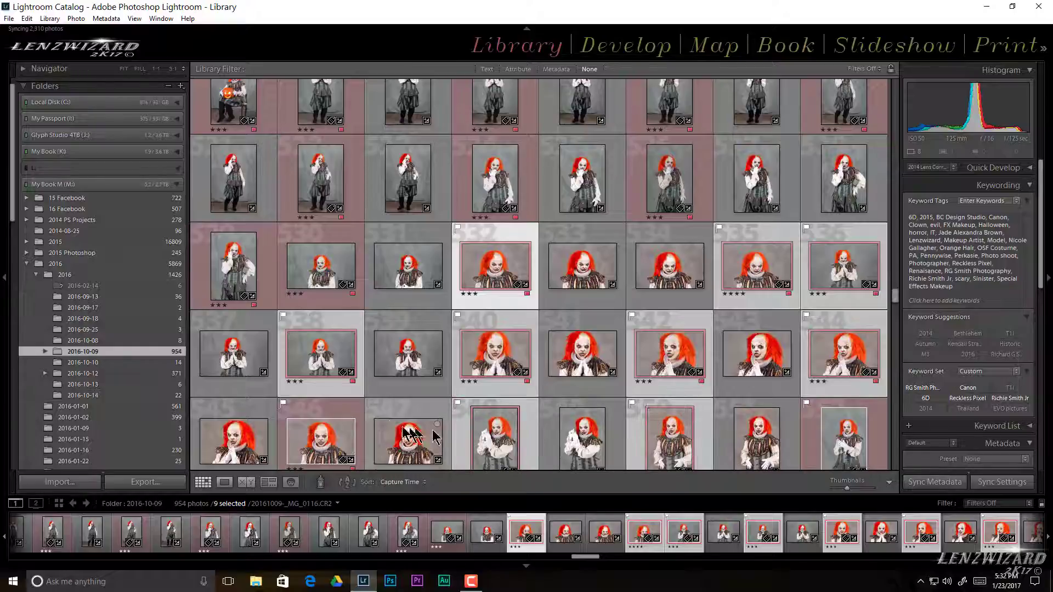
ctrl+click(357, 418)
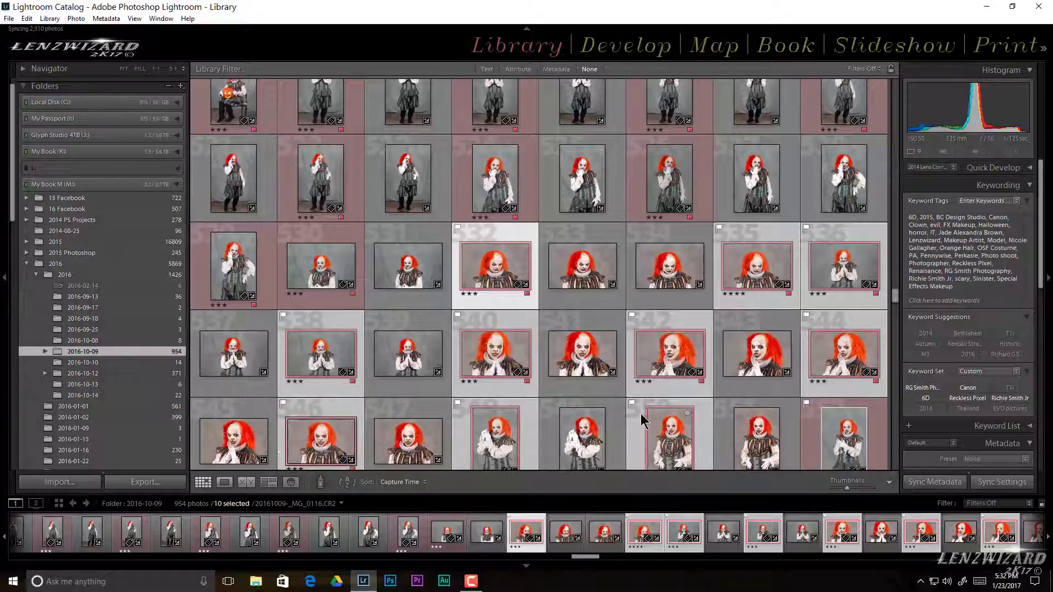
ctrl+click(817, 431)
scroll(806, 425, down, 2)
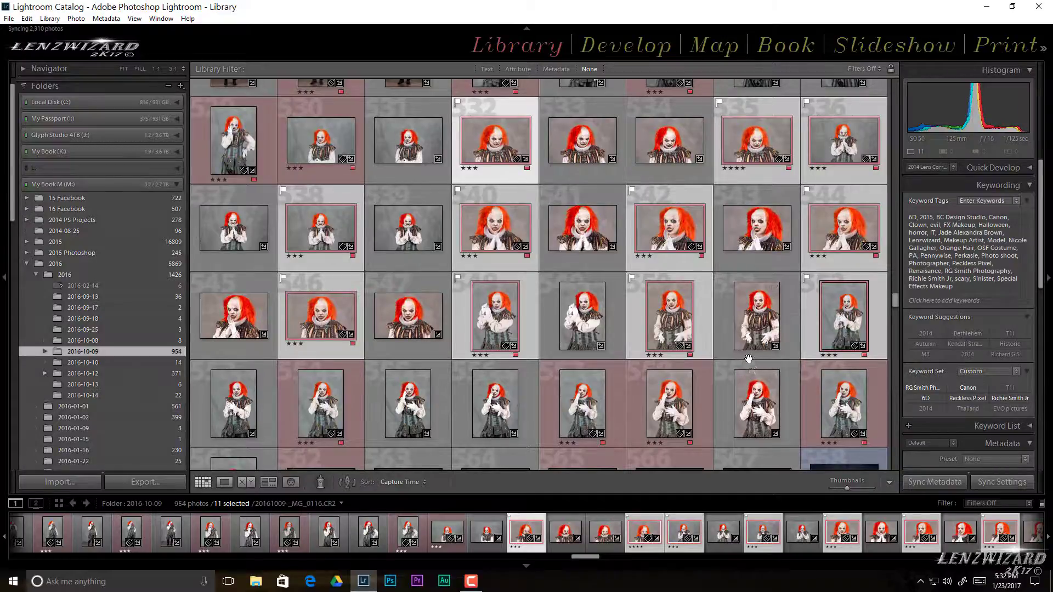
scroll(748, 359, up, 2)
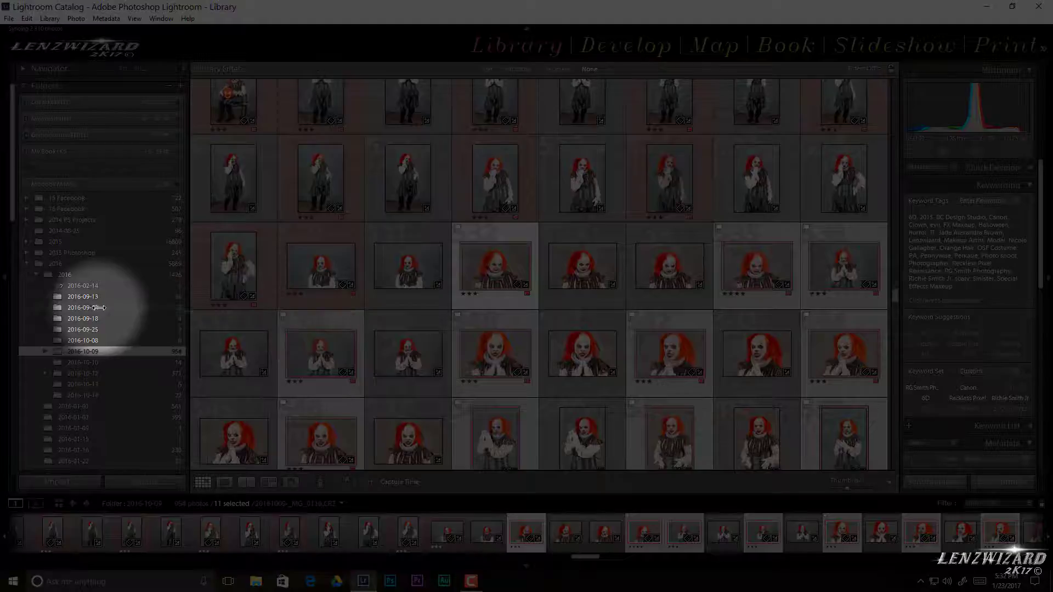
Hide both side panels and display the selected portraits in Survey view
click(4, 281)
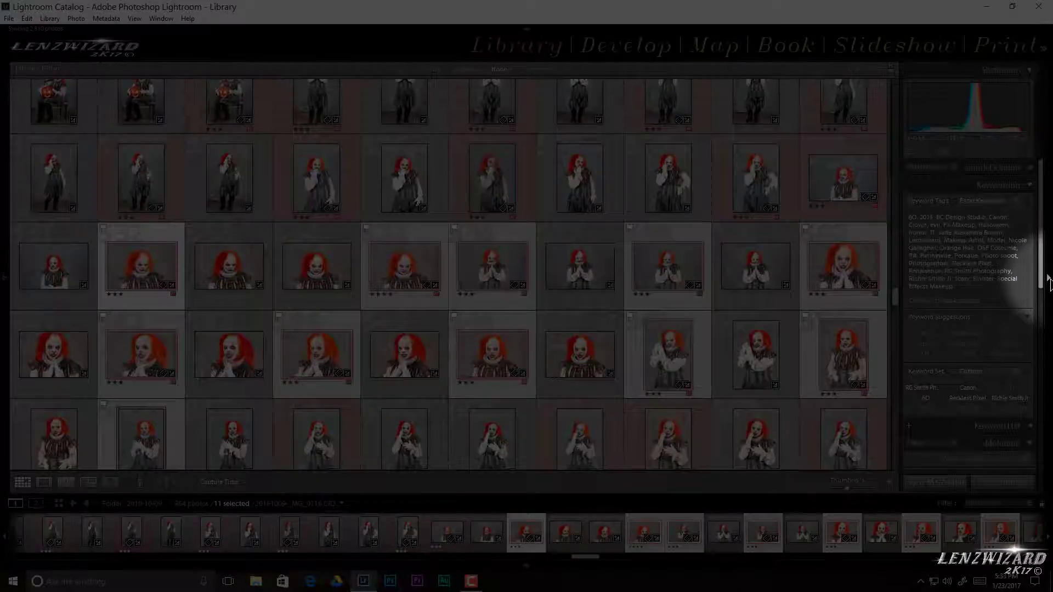
click(1049, 281)
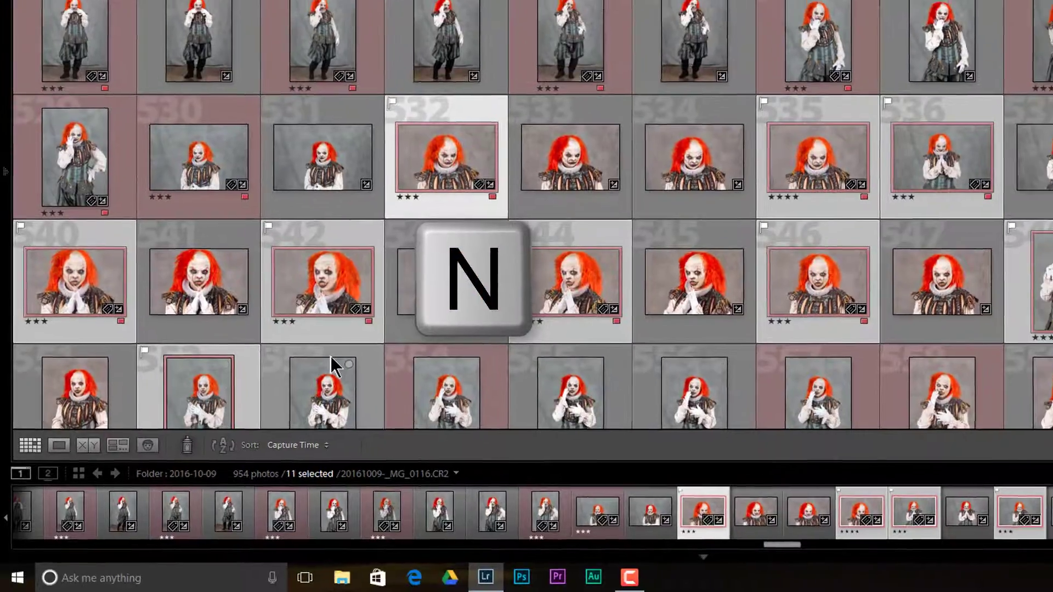
key(n)
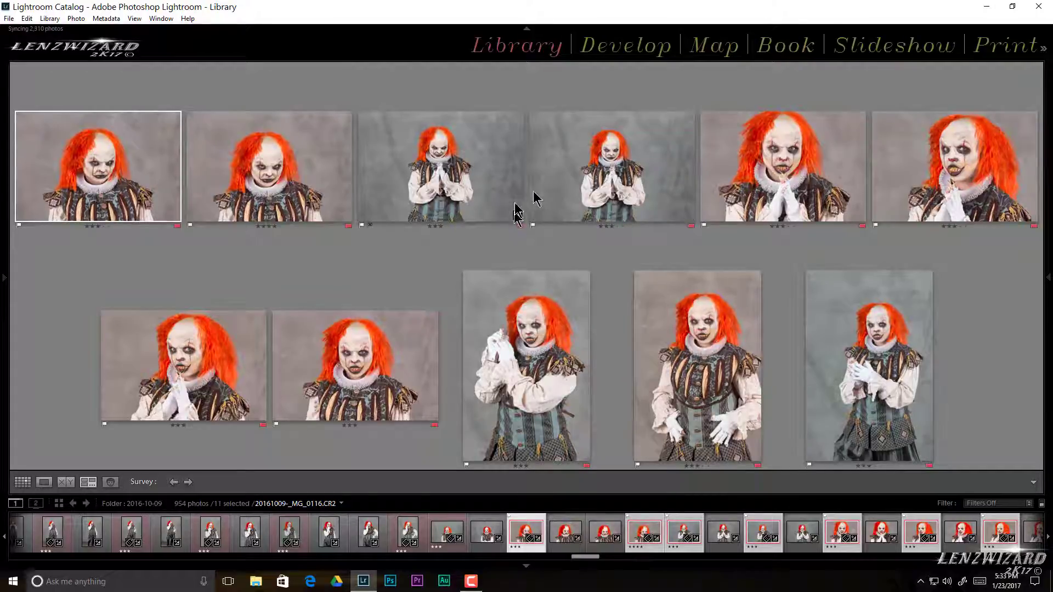
Inspect the face in 20161009-_MG_0119.CR2 up close, and remove the vertical portrait with lowered hands from the survey
double_click(583, 162)
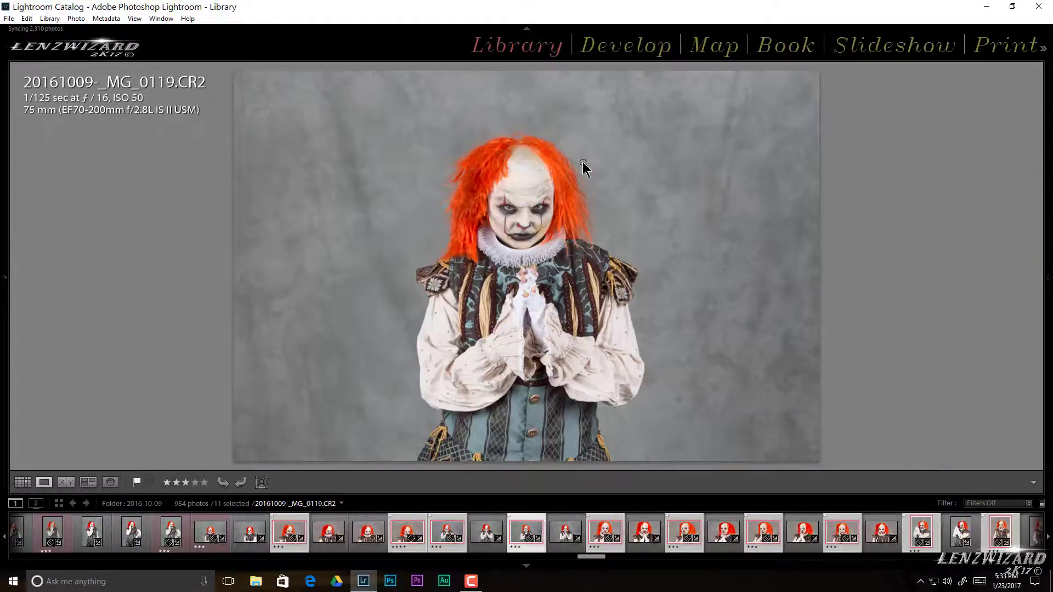
click(504, 214)
click(539, 221)
key(n)
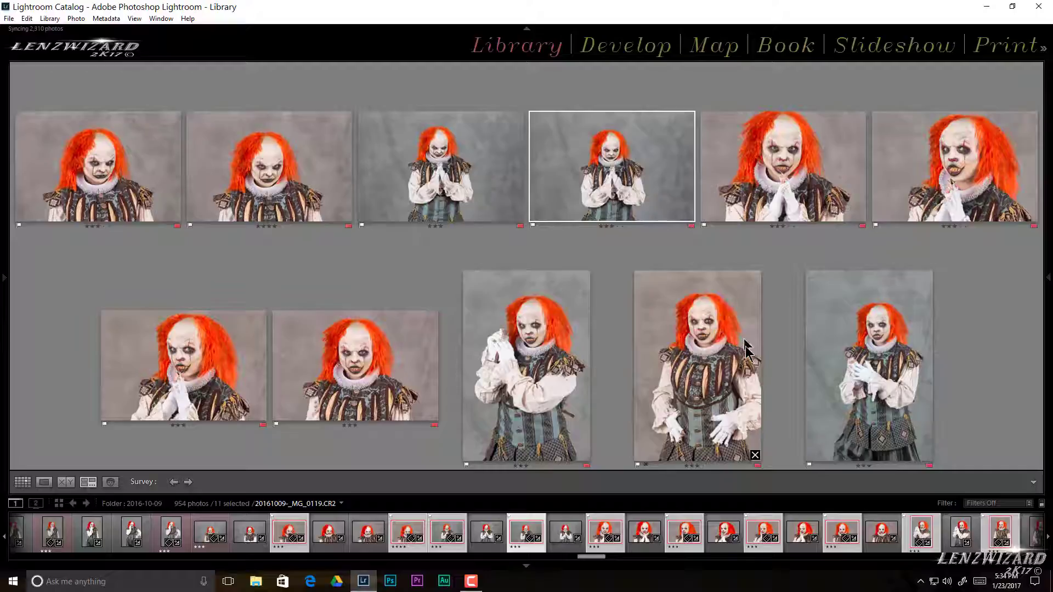
click(755, 456)
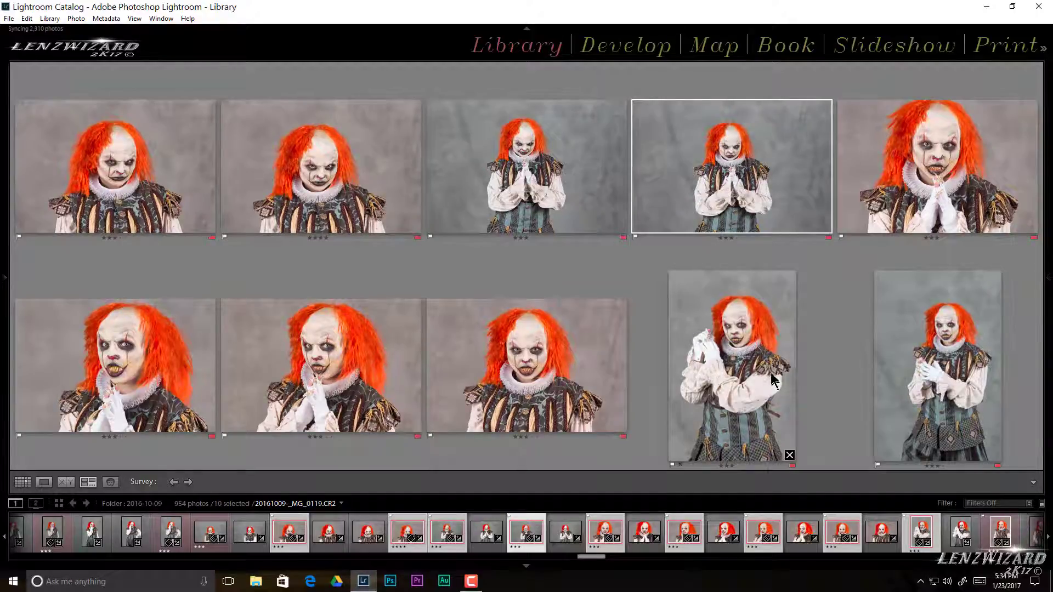
Review the remaining selected portraits back and forth at full size, starting from 20161009-_MG_0123.CR2, and return to Survey view
double_click(558, 354)
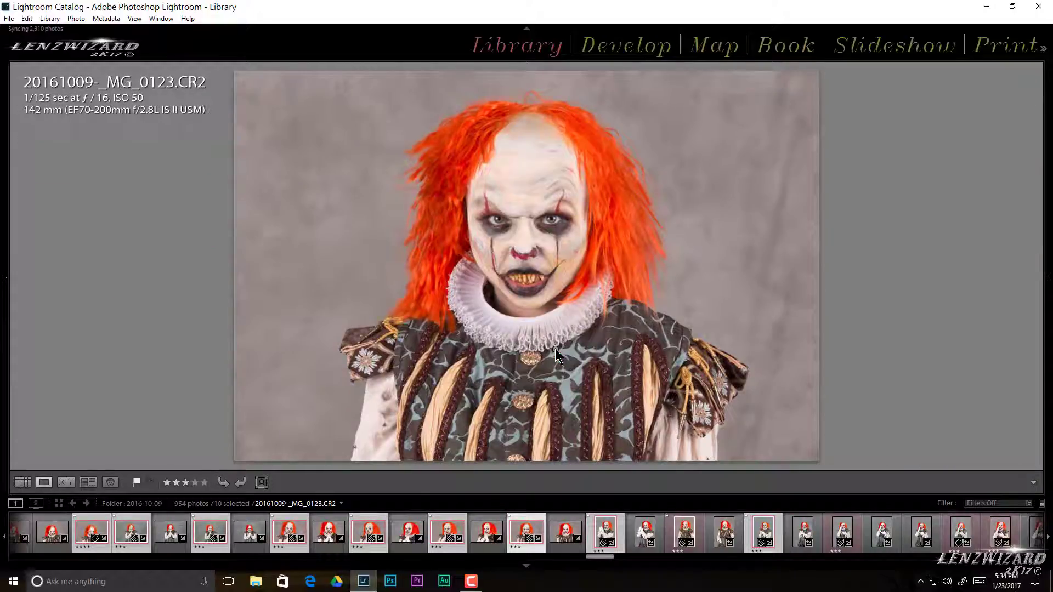
key(Right)
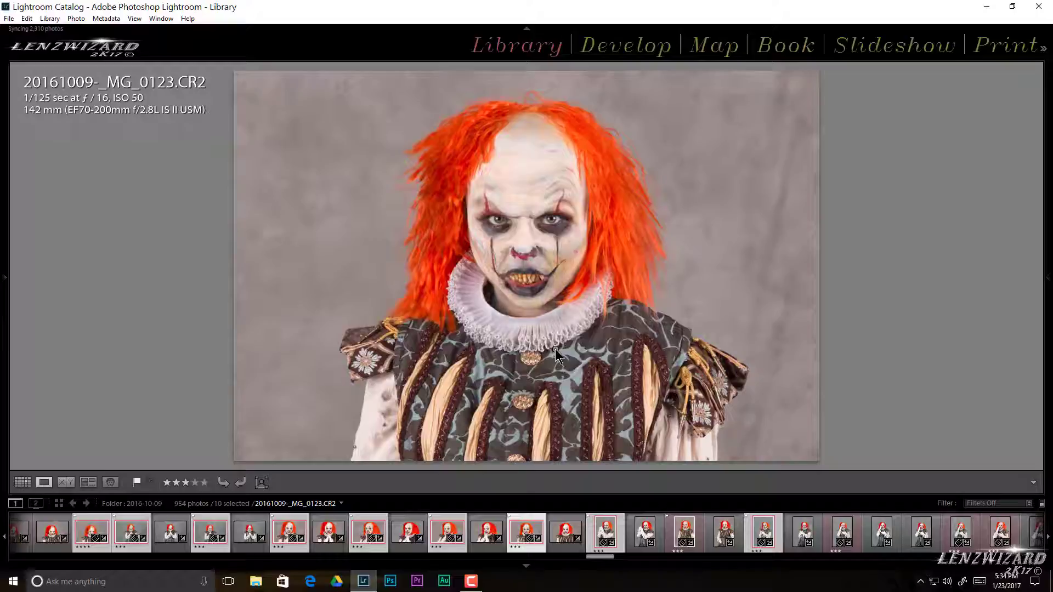
key(Right)
key(Right)
key(Right)
key(Right)
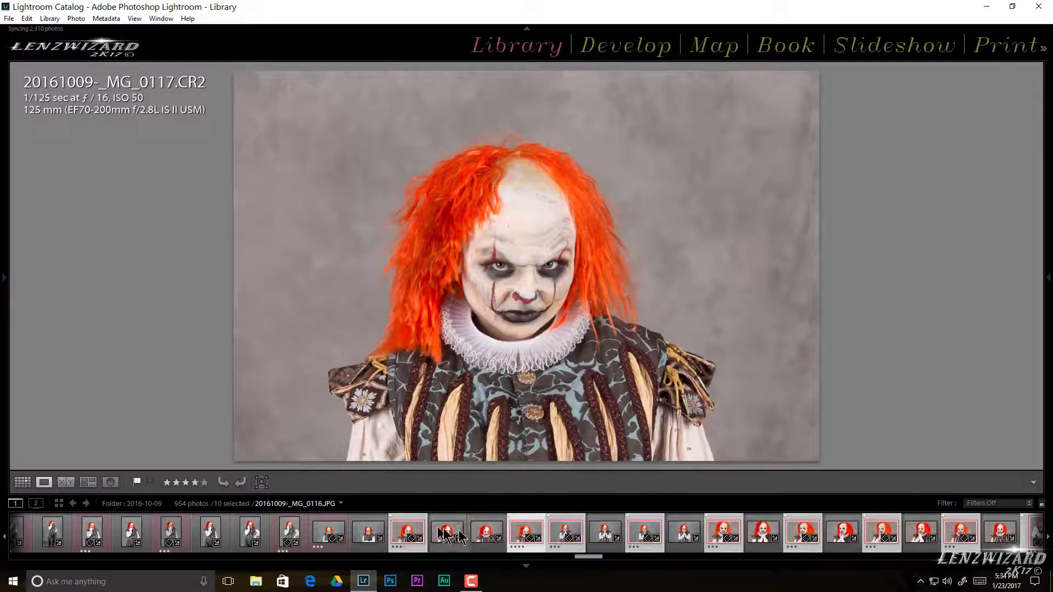
key(Left)
key(Left)
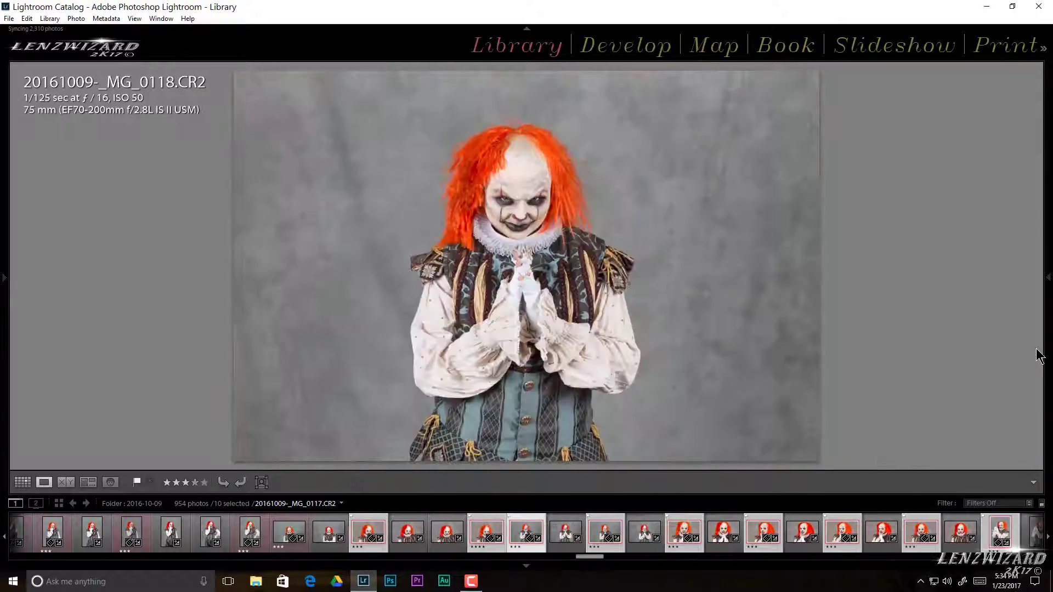
key(Left)
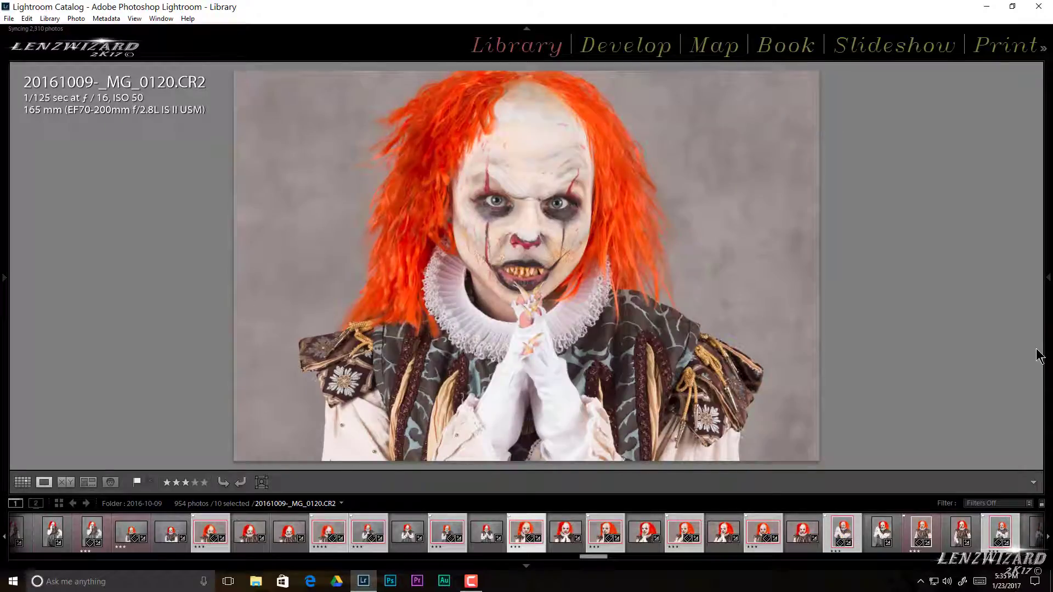
key(Right)
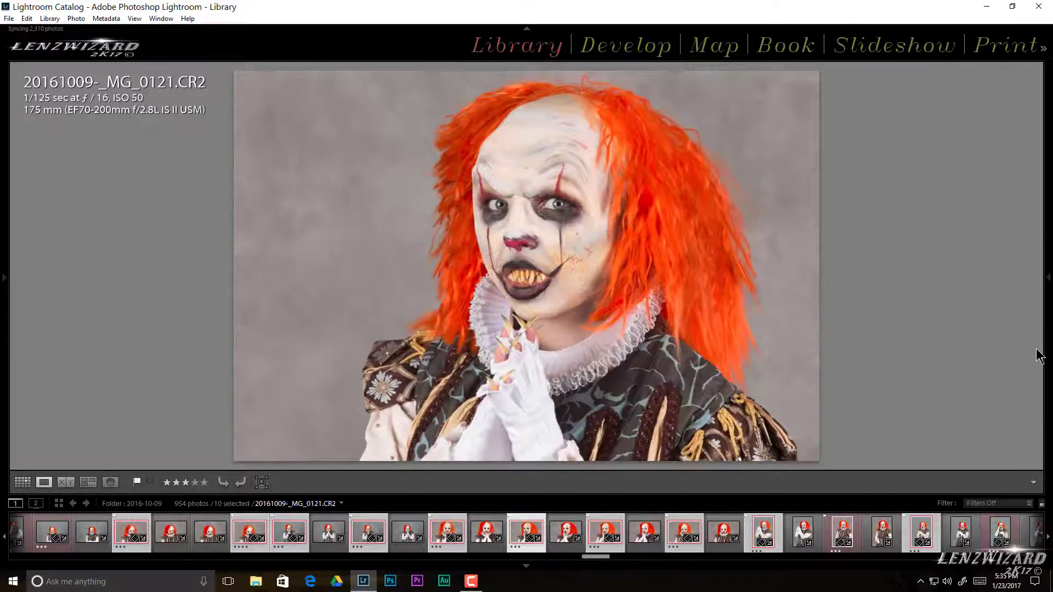
key(Left)
key(Right)
key(Left)
key(Left)
key(Left)
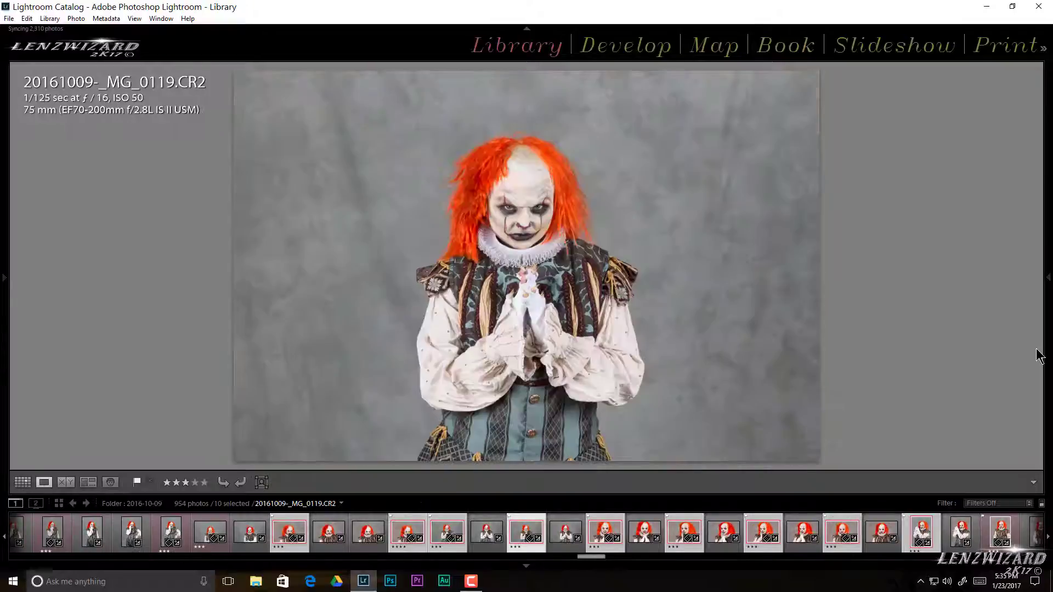
key(Left)
key(Left)
key(Left)
key(Left)
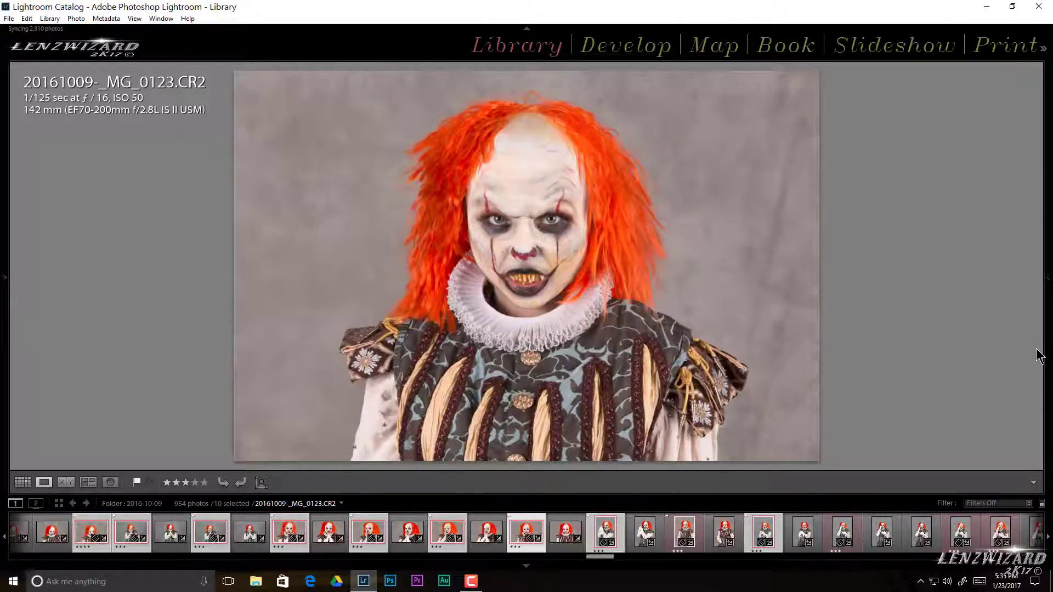
key(n)
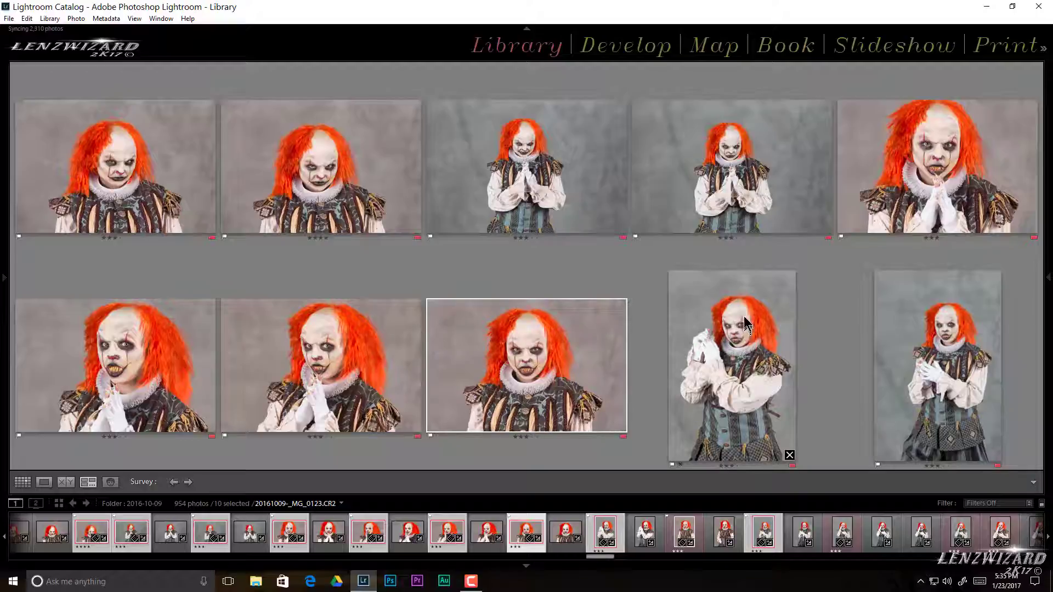
Remove the two remaining vertical portraits and the two wider praying-hands shots, _MG_0118 and _MG_0119, from the survey
click(789, 455)
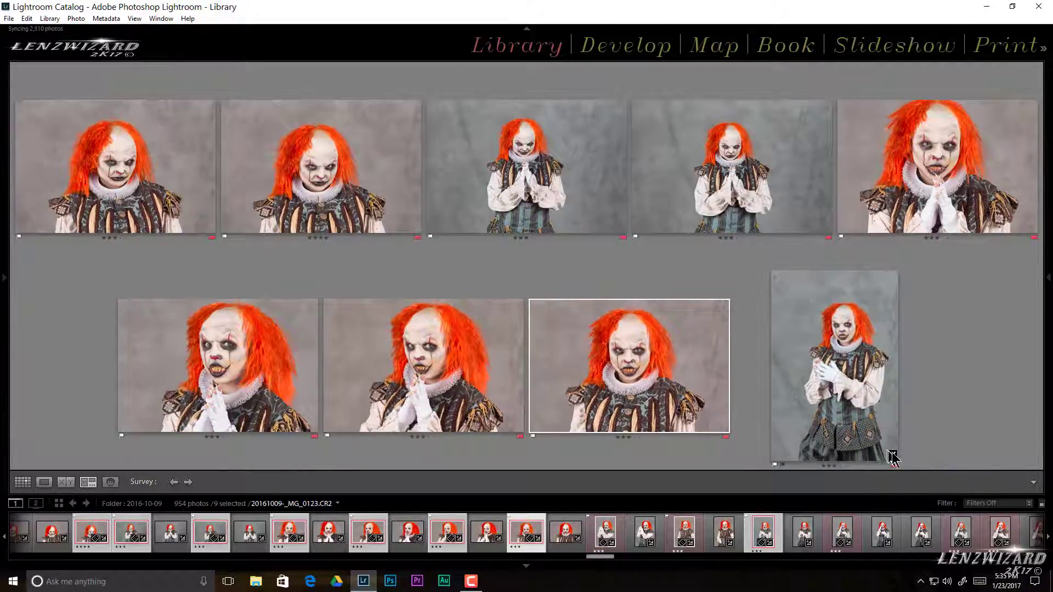
click(892, 455)
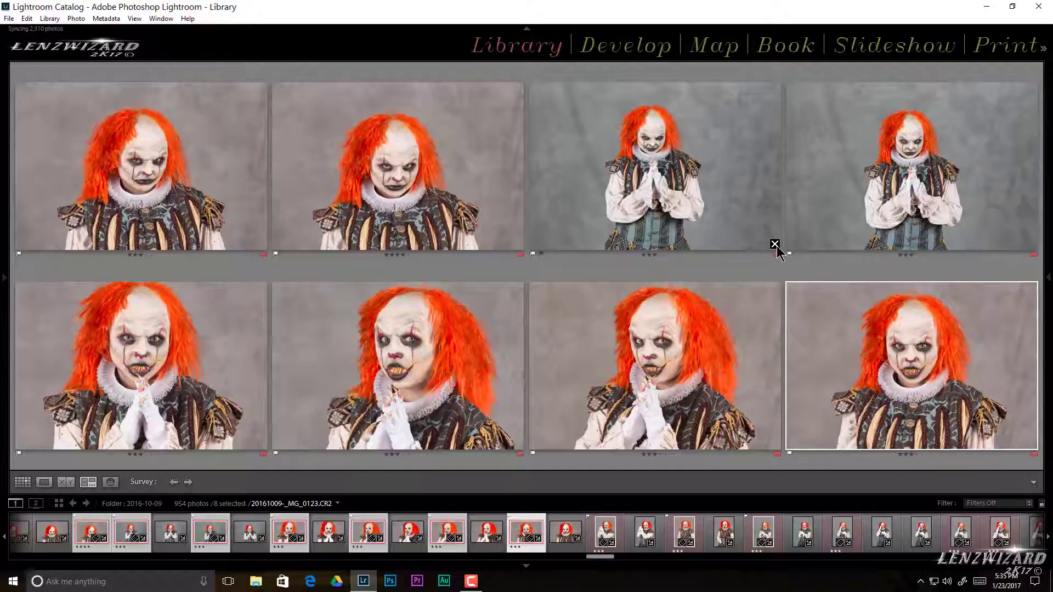
click(774, 244)
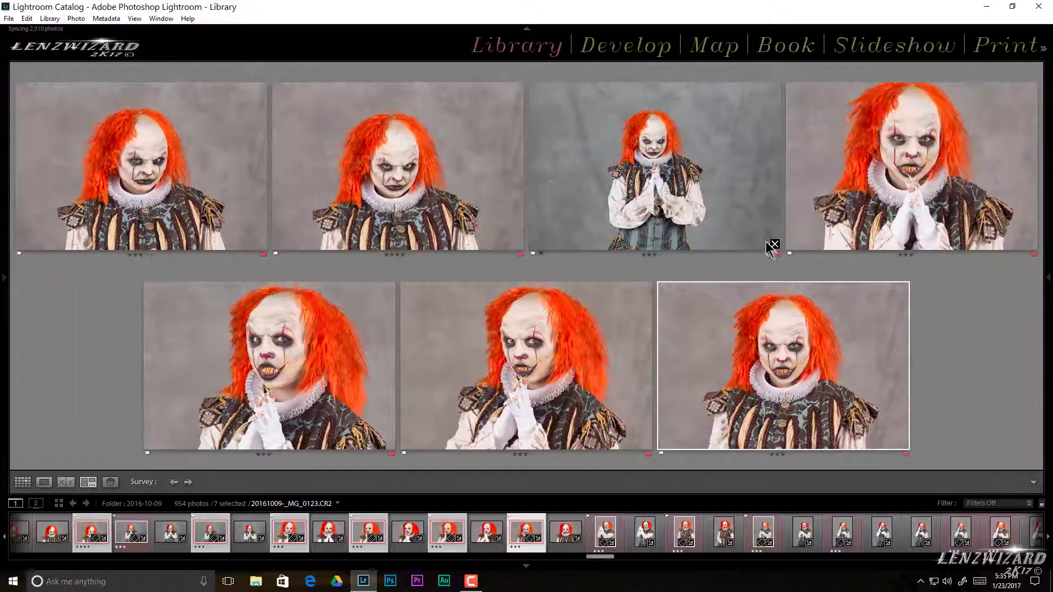
click(775, 244)
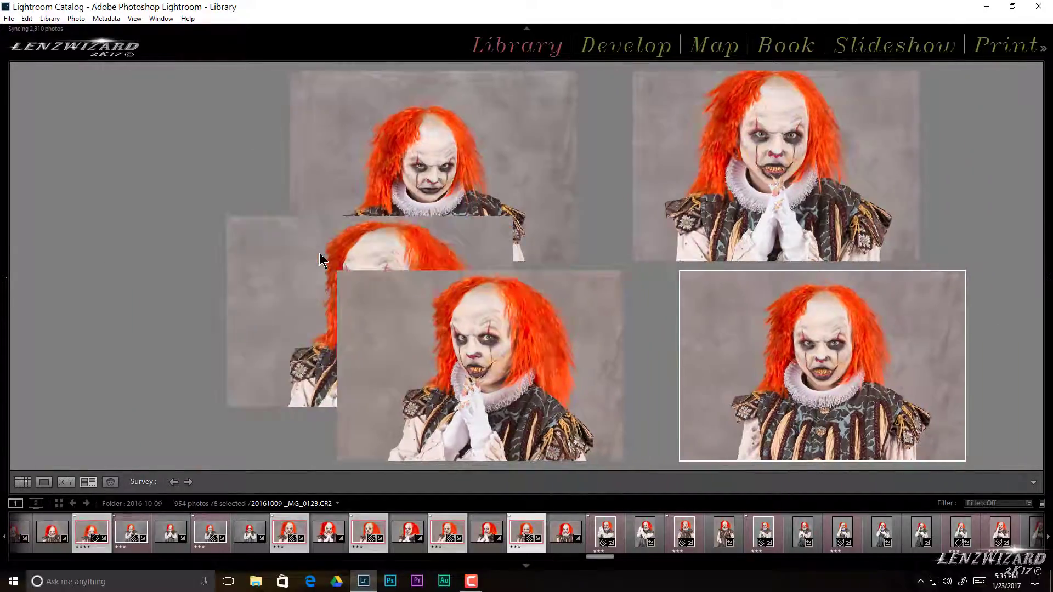
Remove the two closed-mouth portraits, the bared-teeth portrait without hands and the front-facing praying-hands portrait from the survey
click(320, 255)
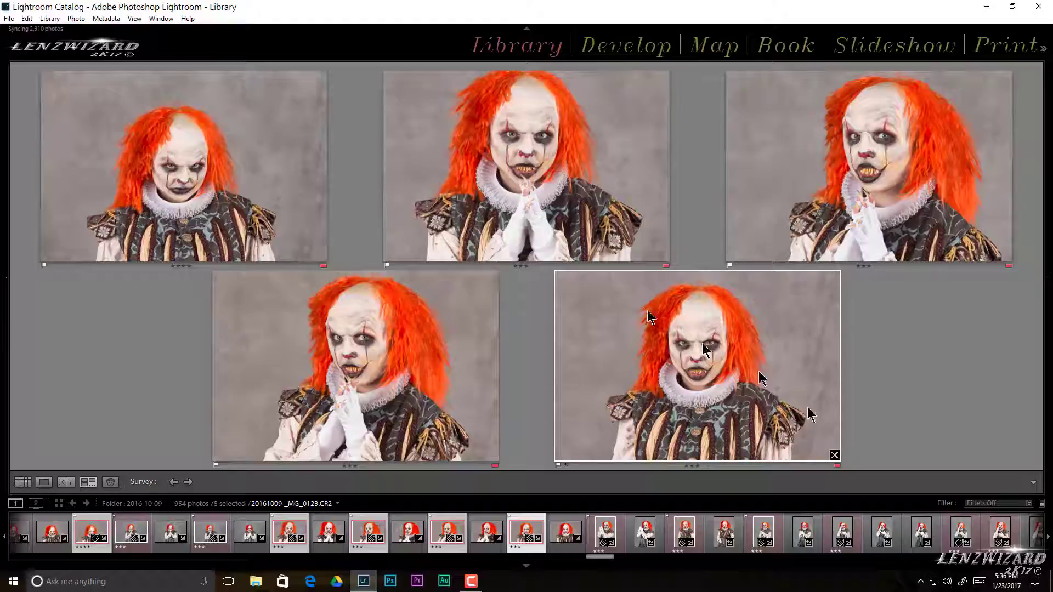
click(834, 455)
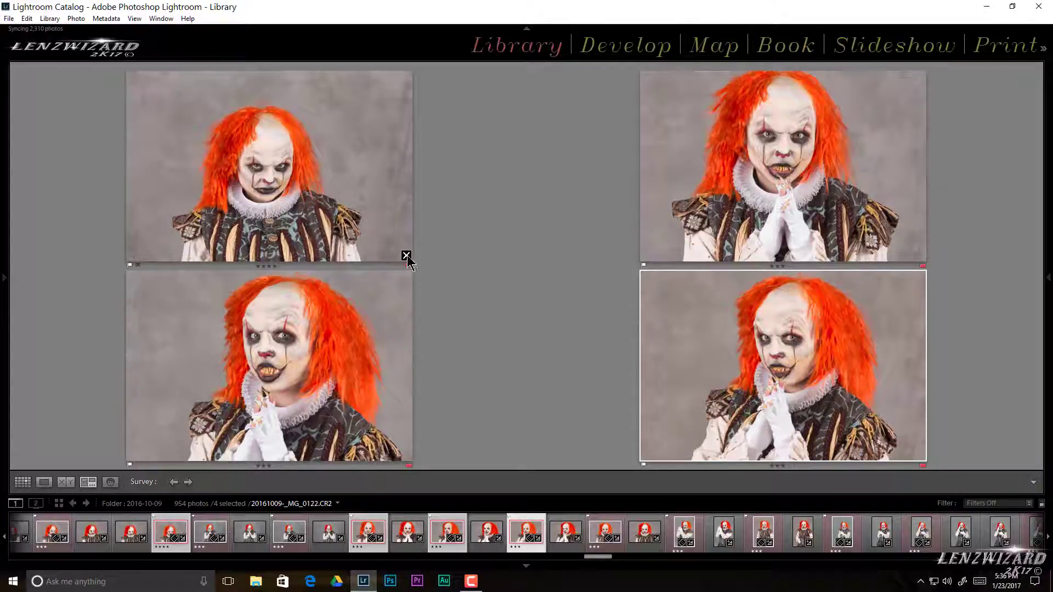
click(407, 256)
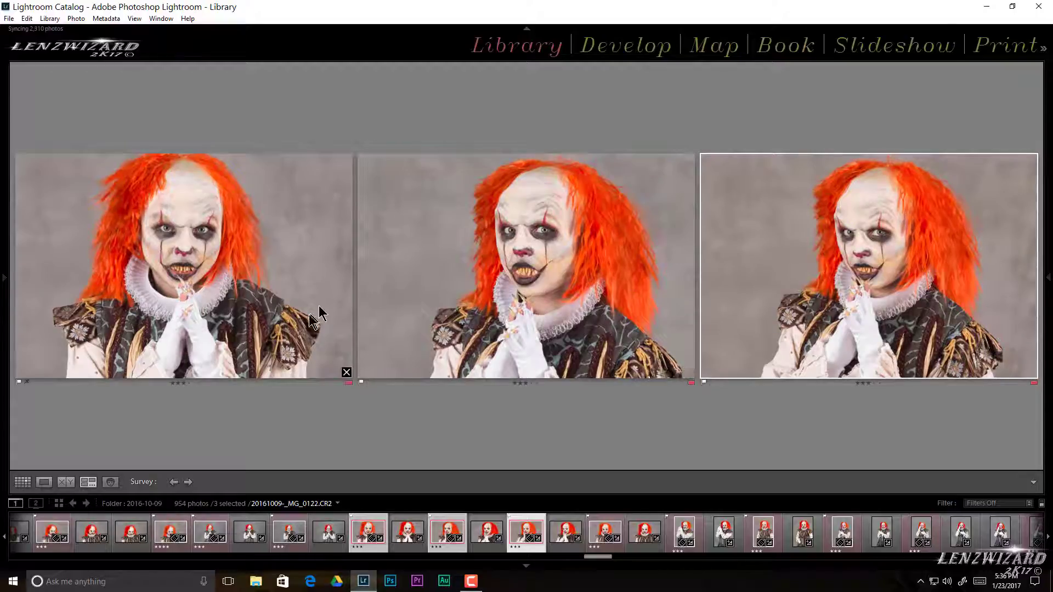
click(346, 372)
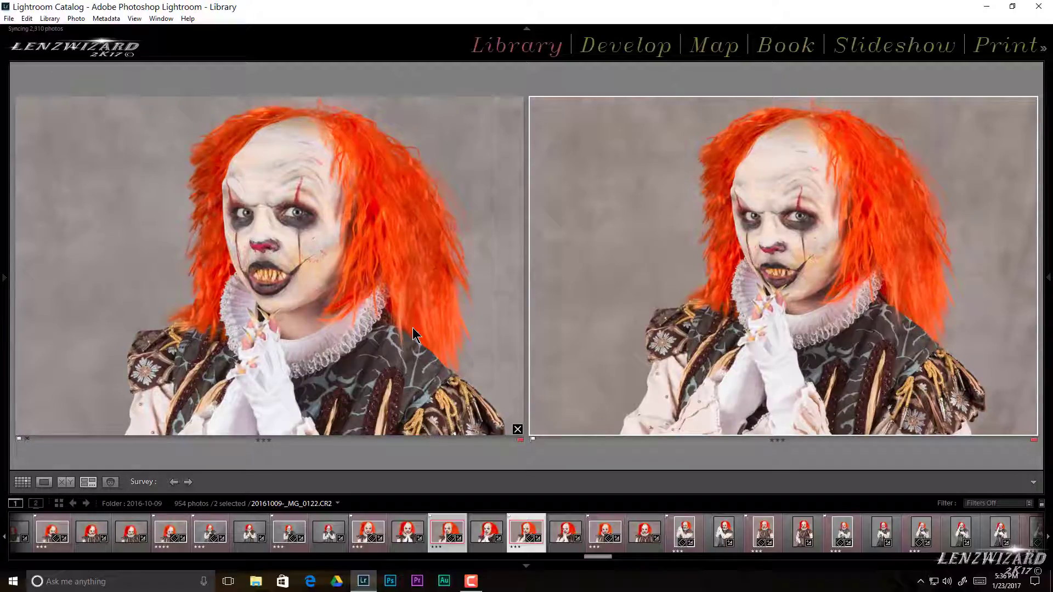
Compare the last two portraits alternately at full size, and remove _MG_0121 from the survey, keeping _MG_0122
double_click(733, 187)
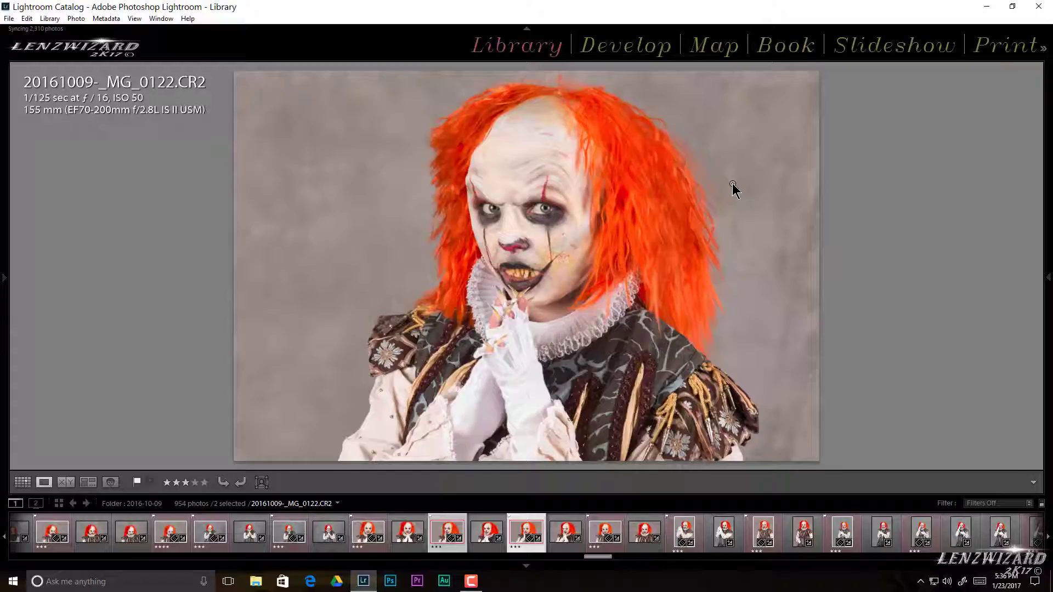
key(Left)
key(Right)
key(Left)
key(Right)
key(Left)
key(Right)
key(n)
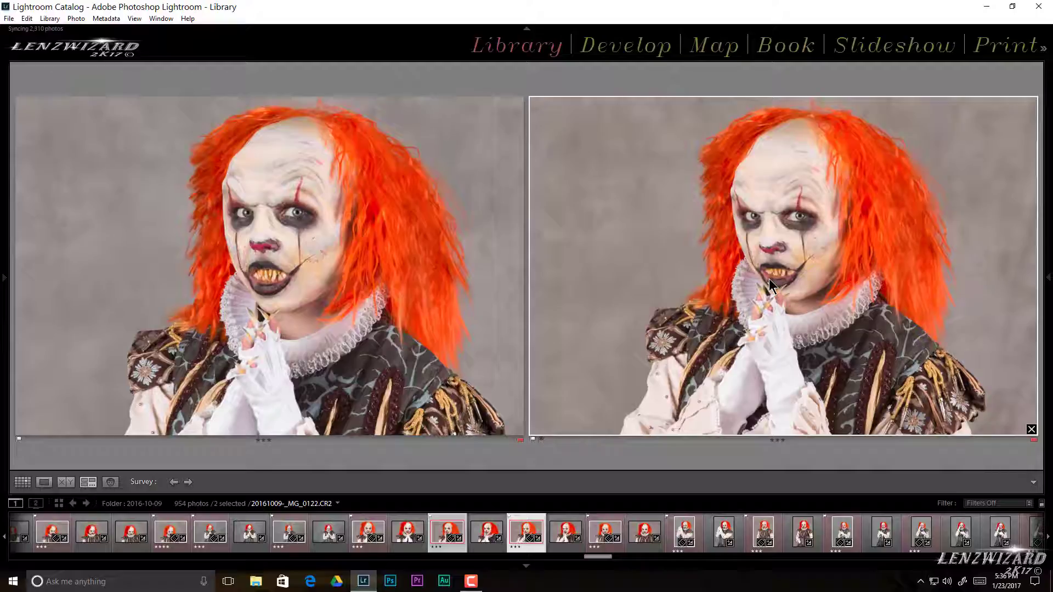
click(515, 428)
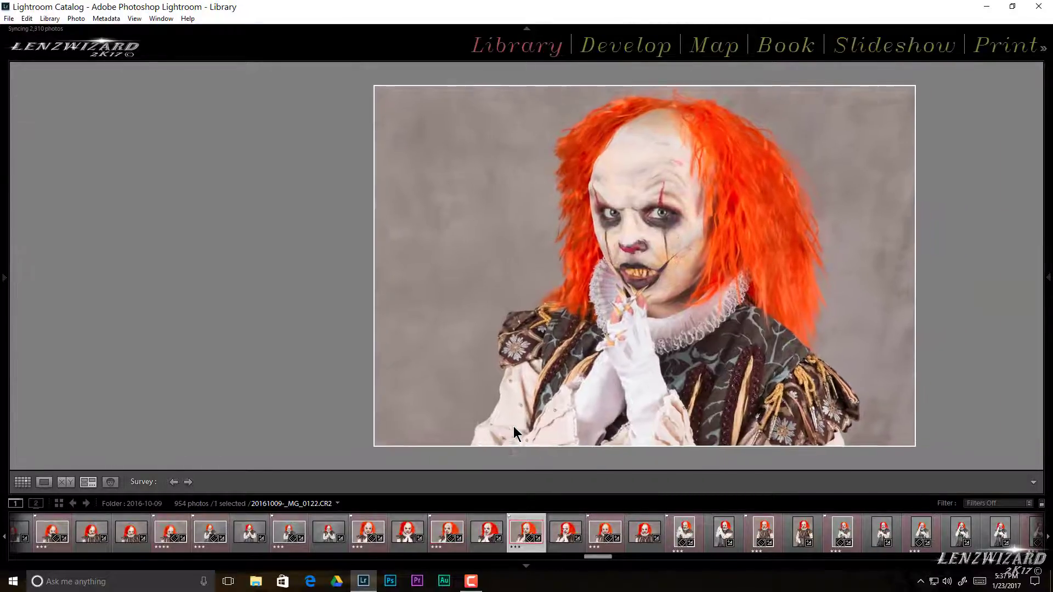